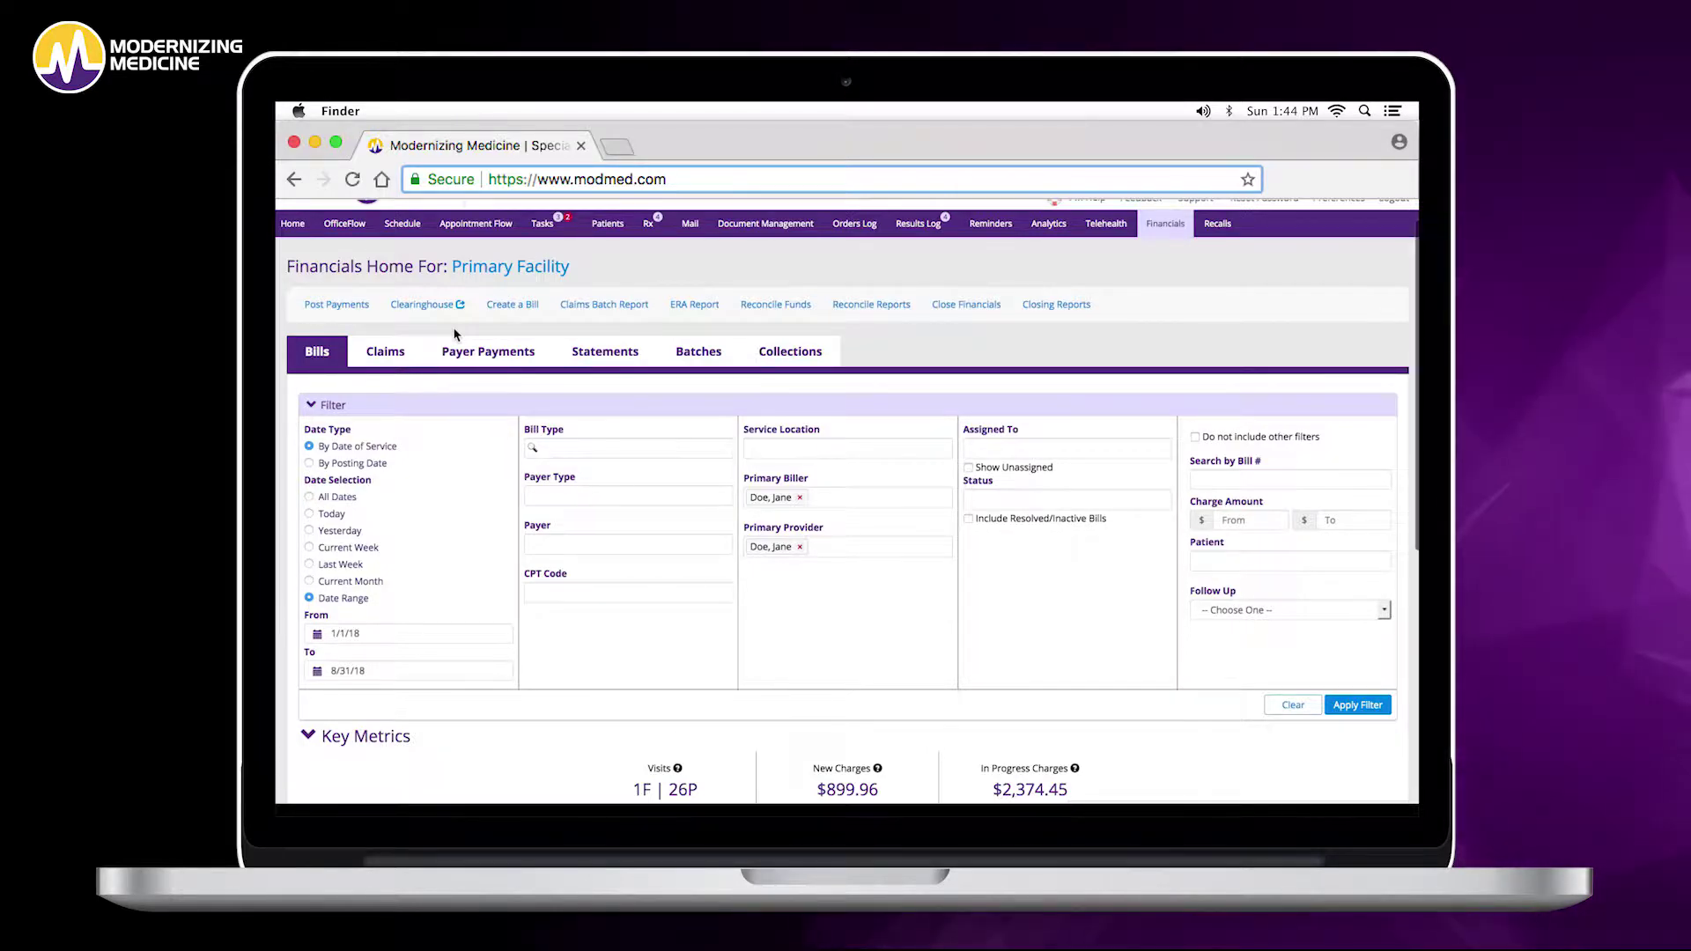
scroll(455, 334, "down", 3)
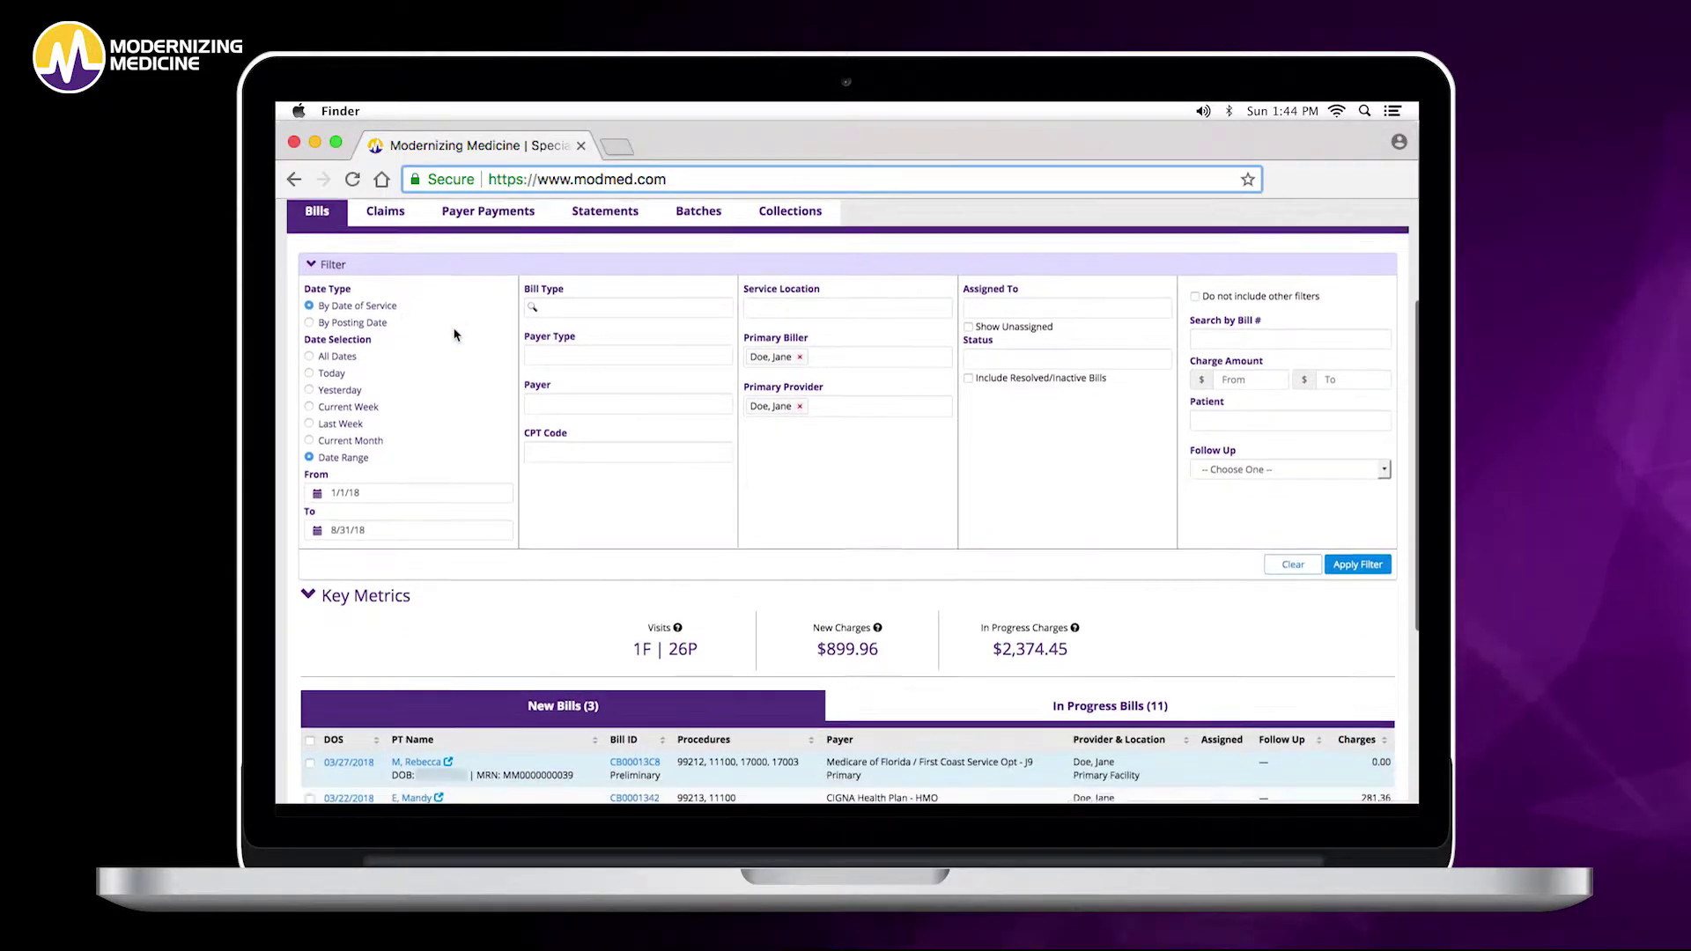
scroll(456, 335, "down", 3)
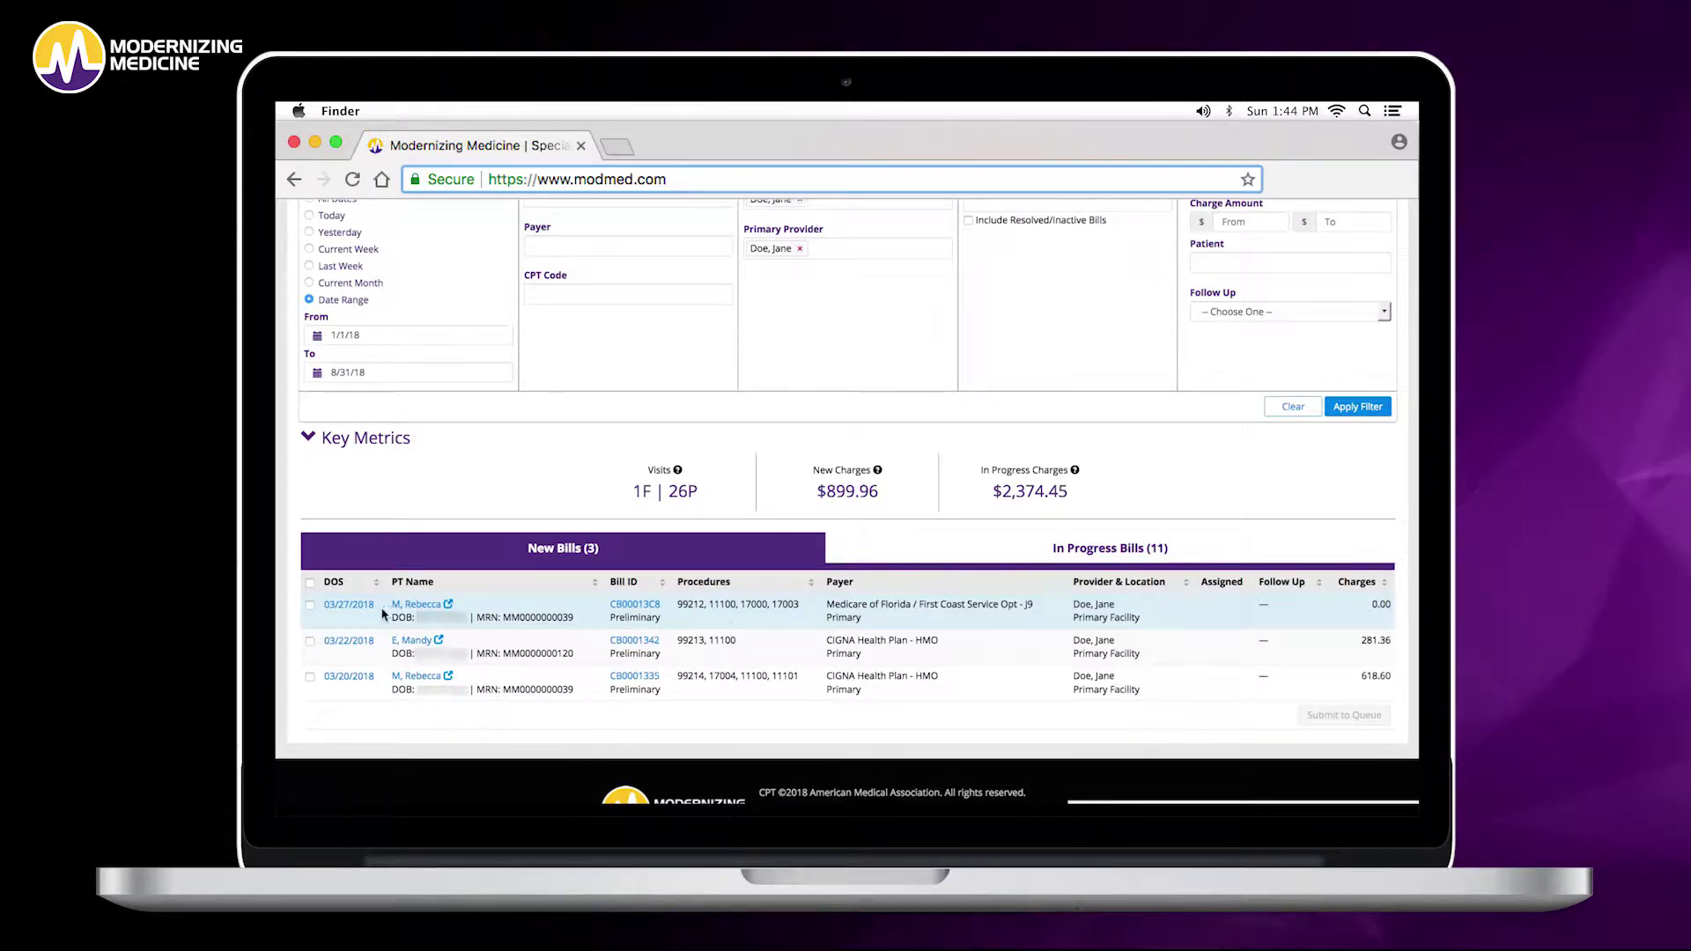
- Post the 03/27/2018 Medicare bill to the claims queue, confirming the posting date
left_click(311, 604)
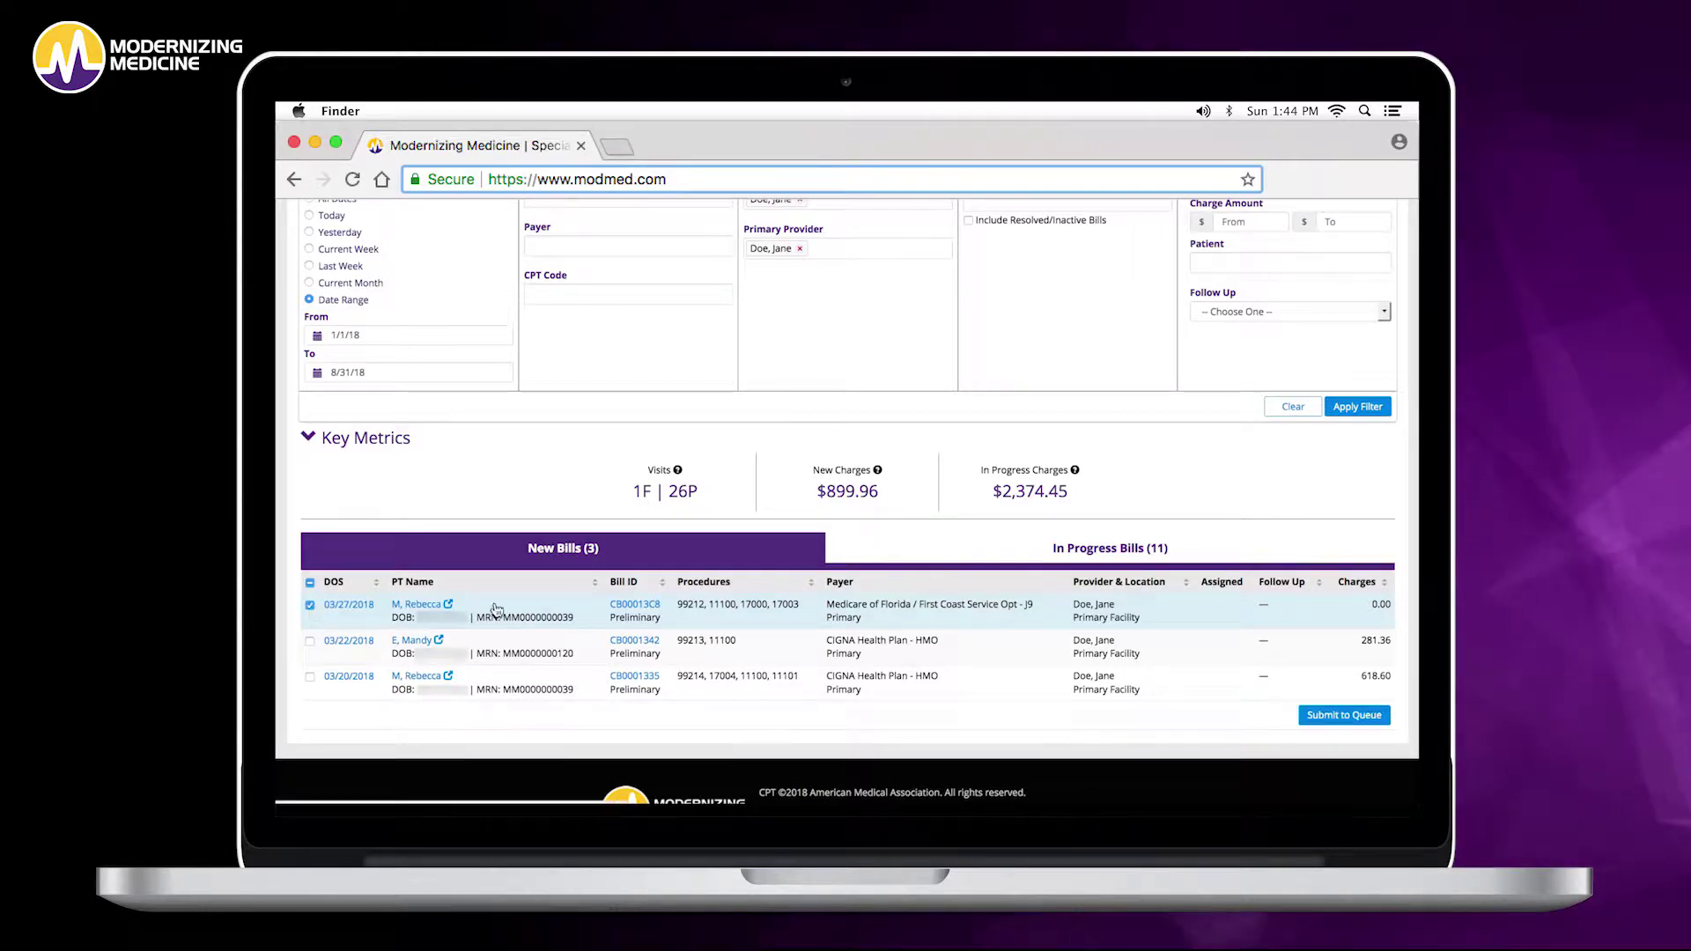
left_click(1311, 718)
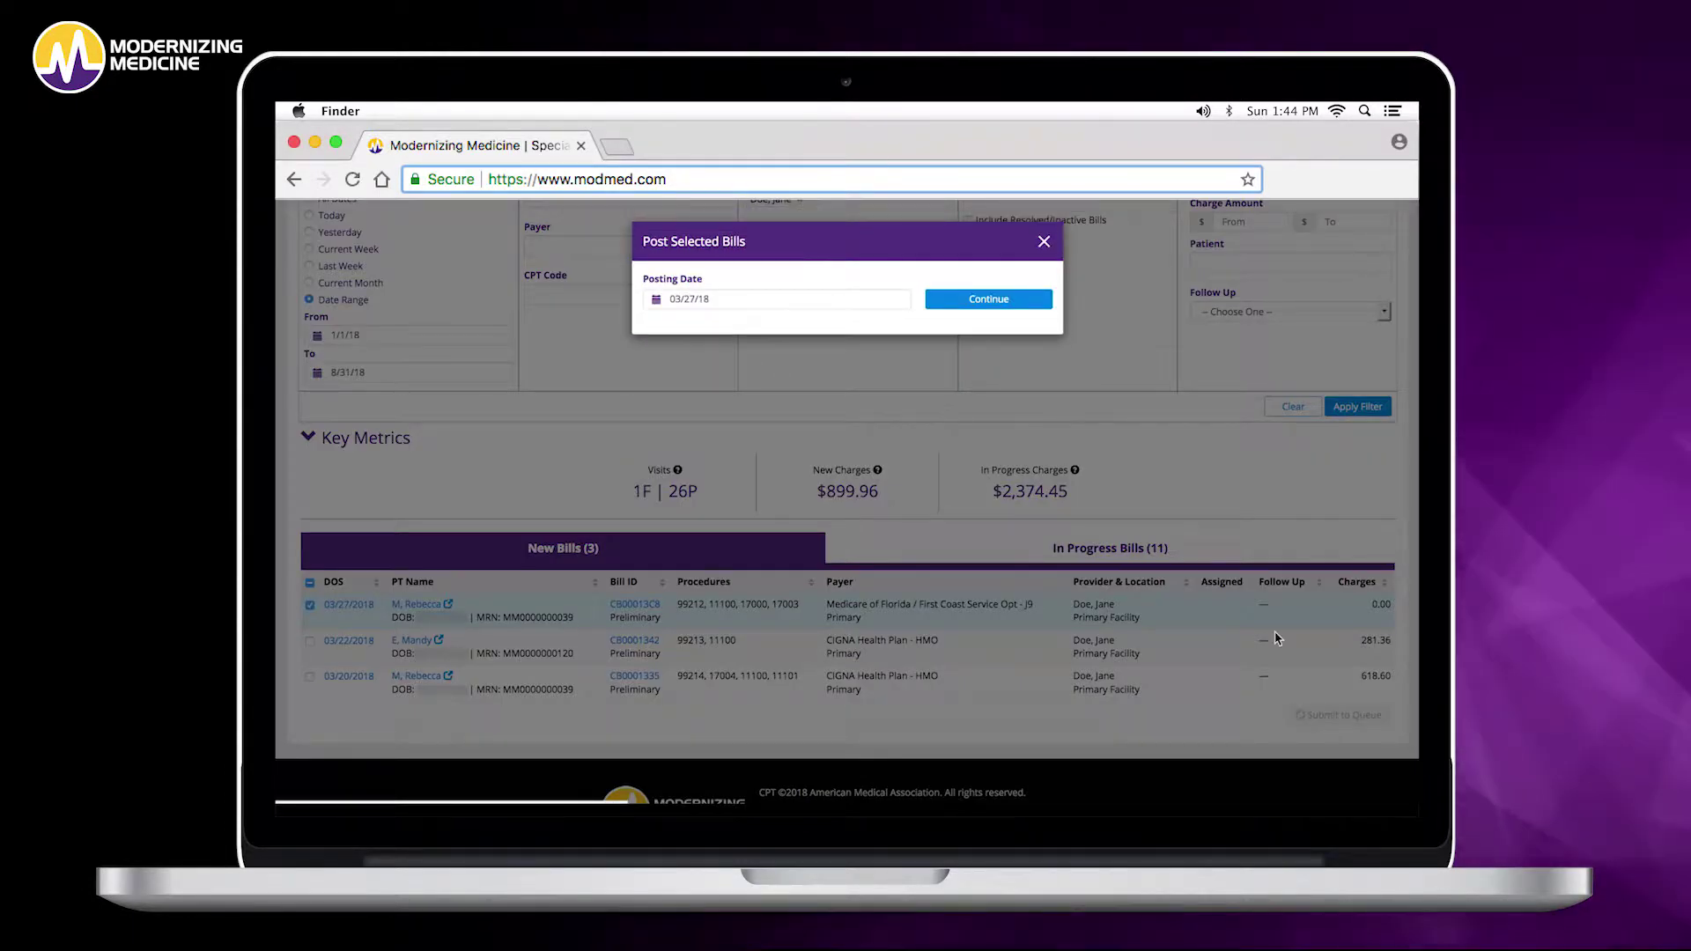
left_click(985, 303)
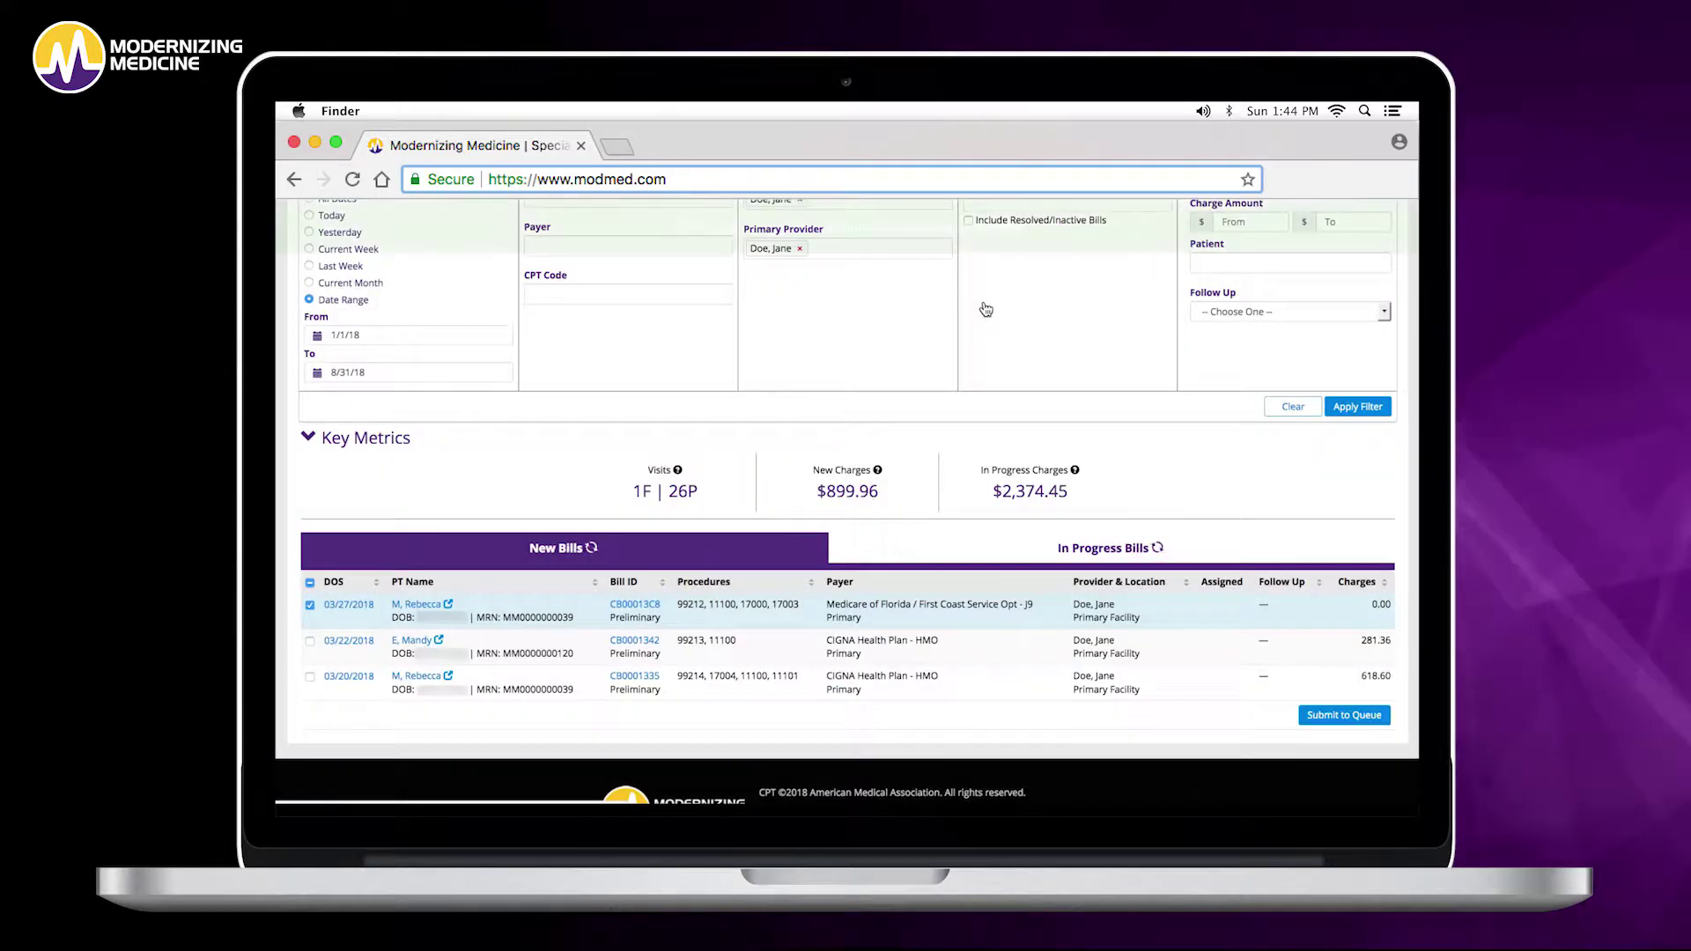
scroll(612, 449, "up", 3)
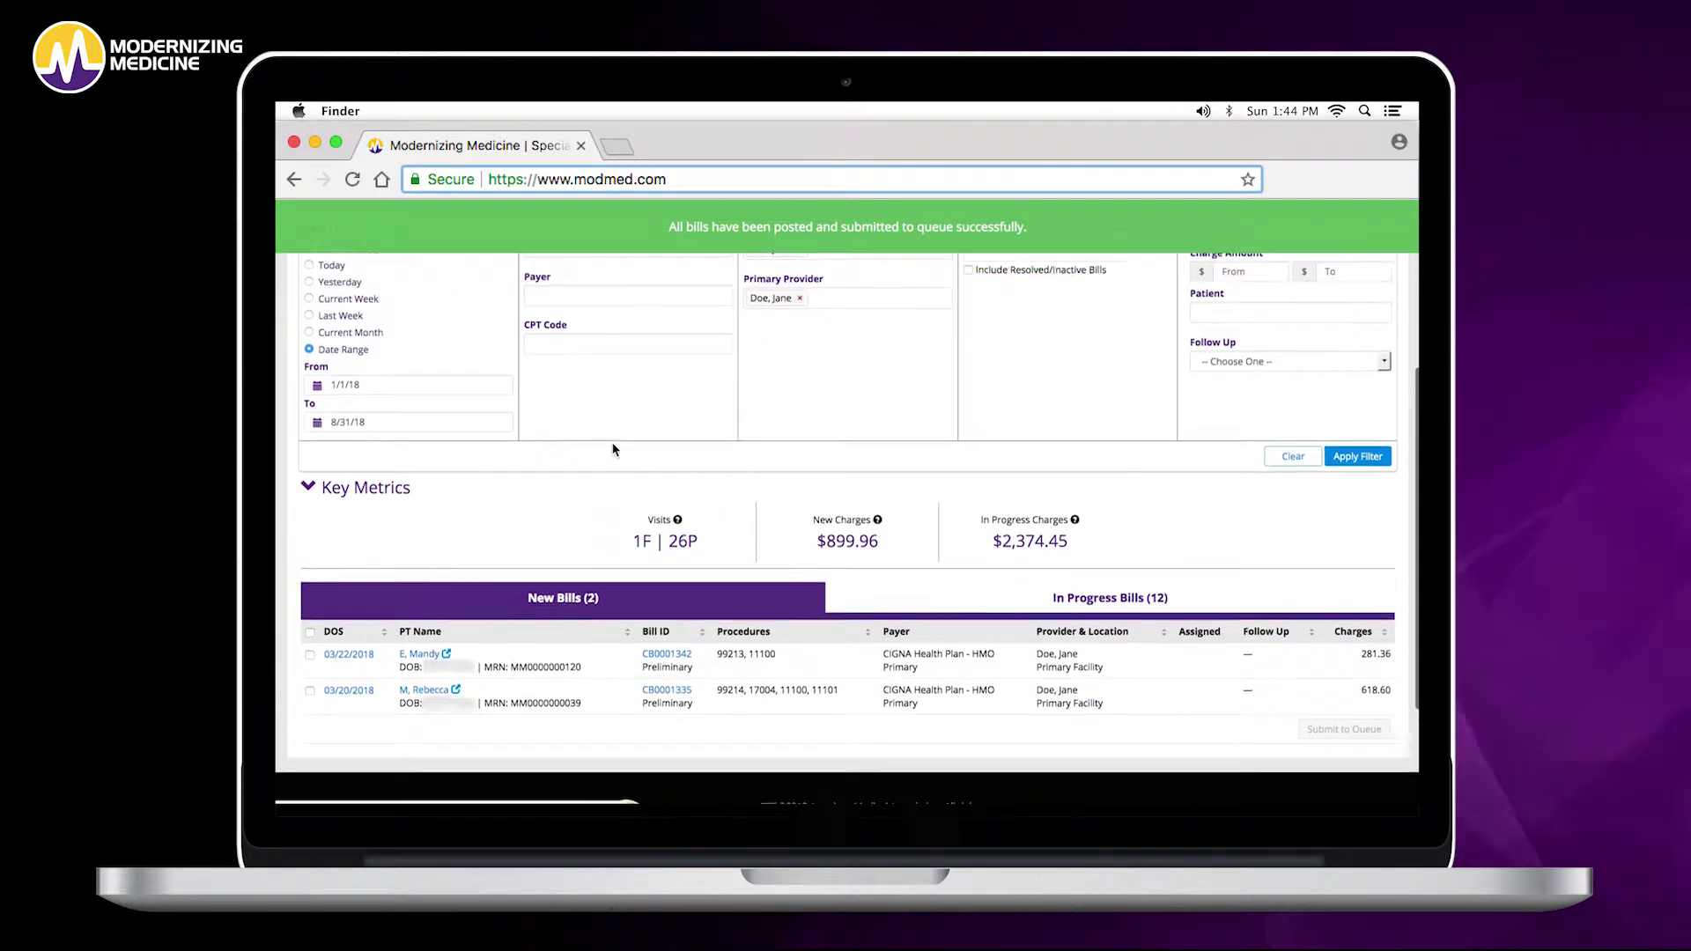
scroll(612, 450, "up", 1)
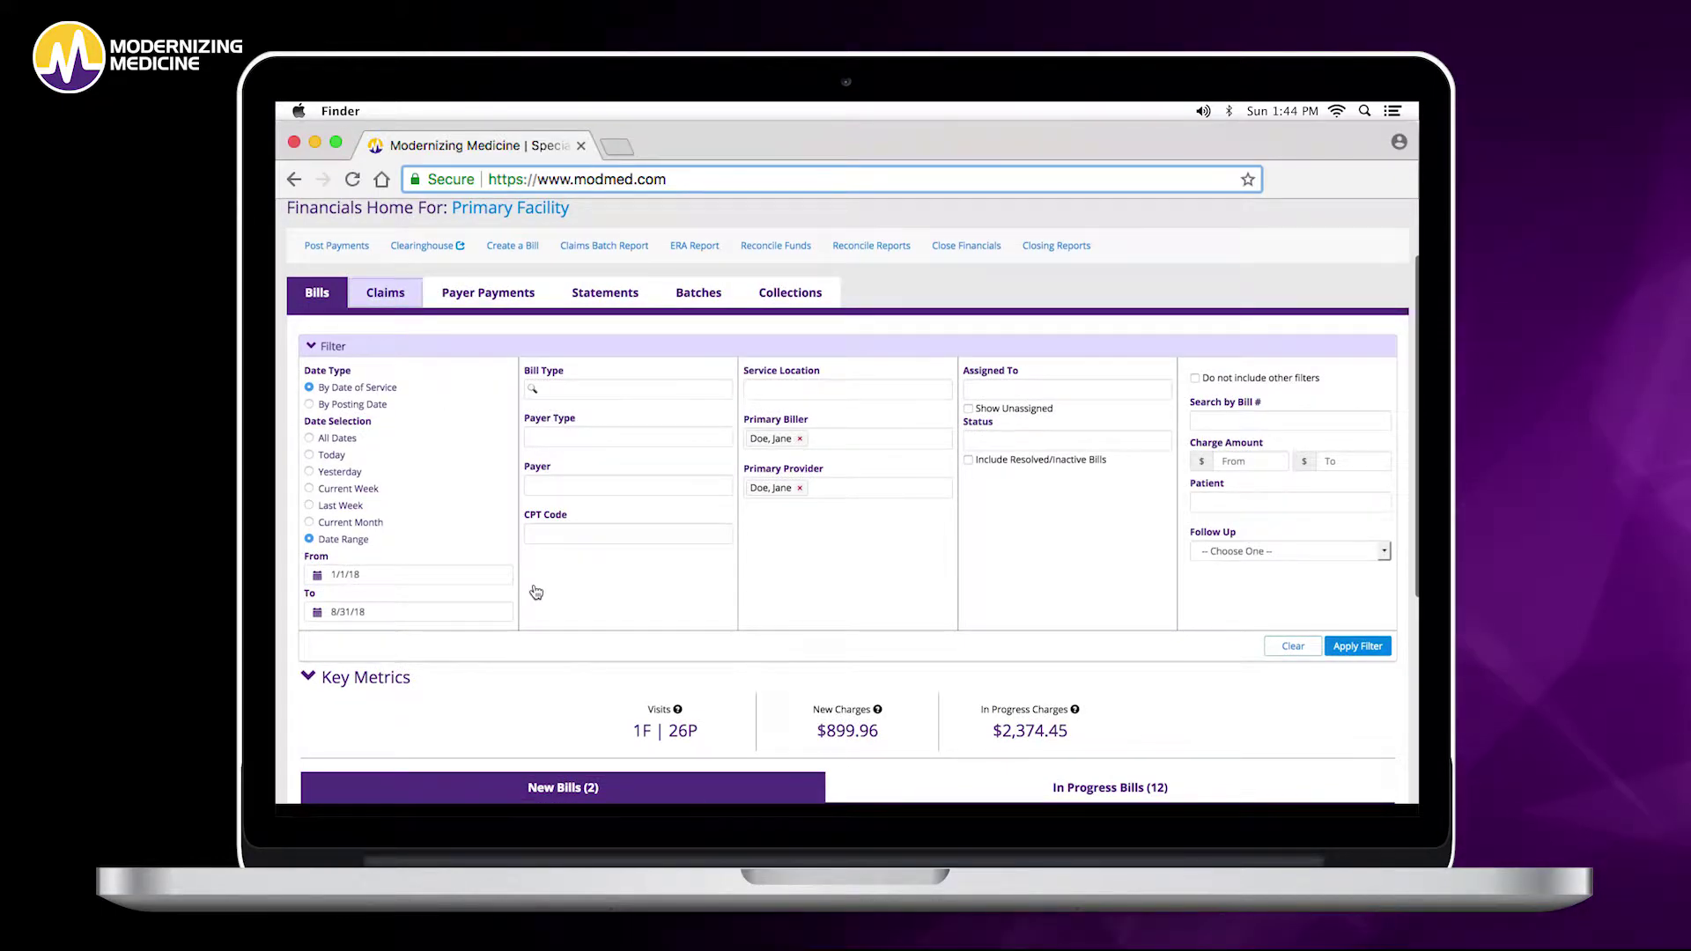
scroll(534, 590, "down", 4)
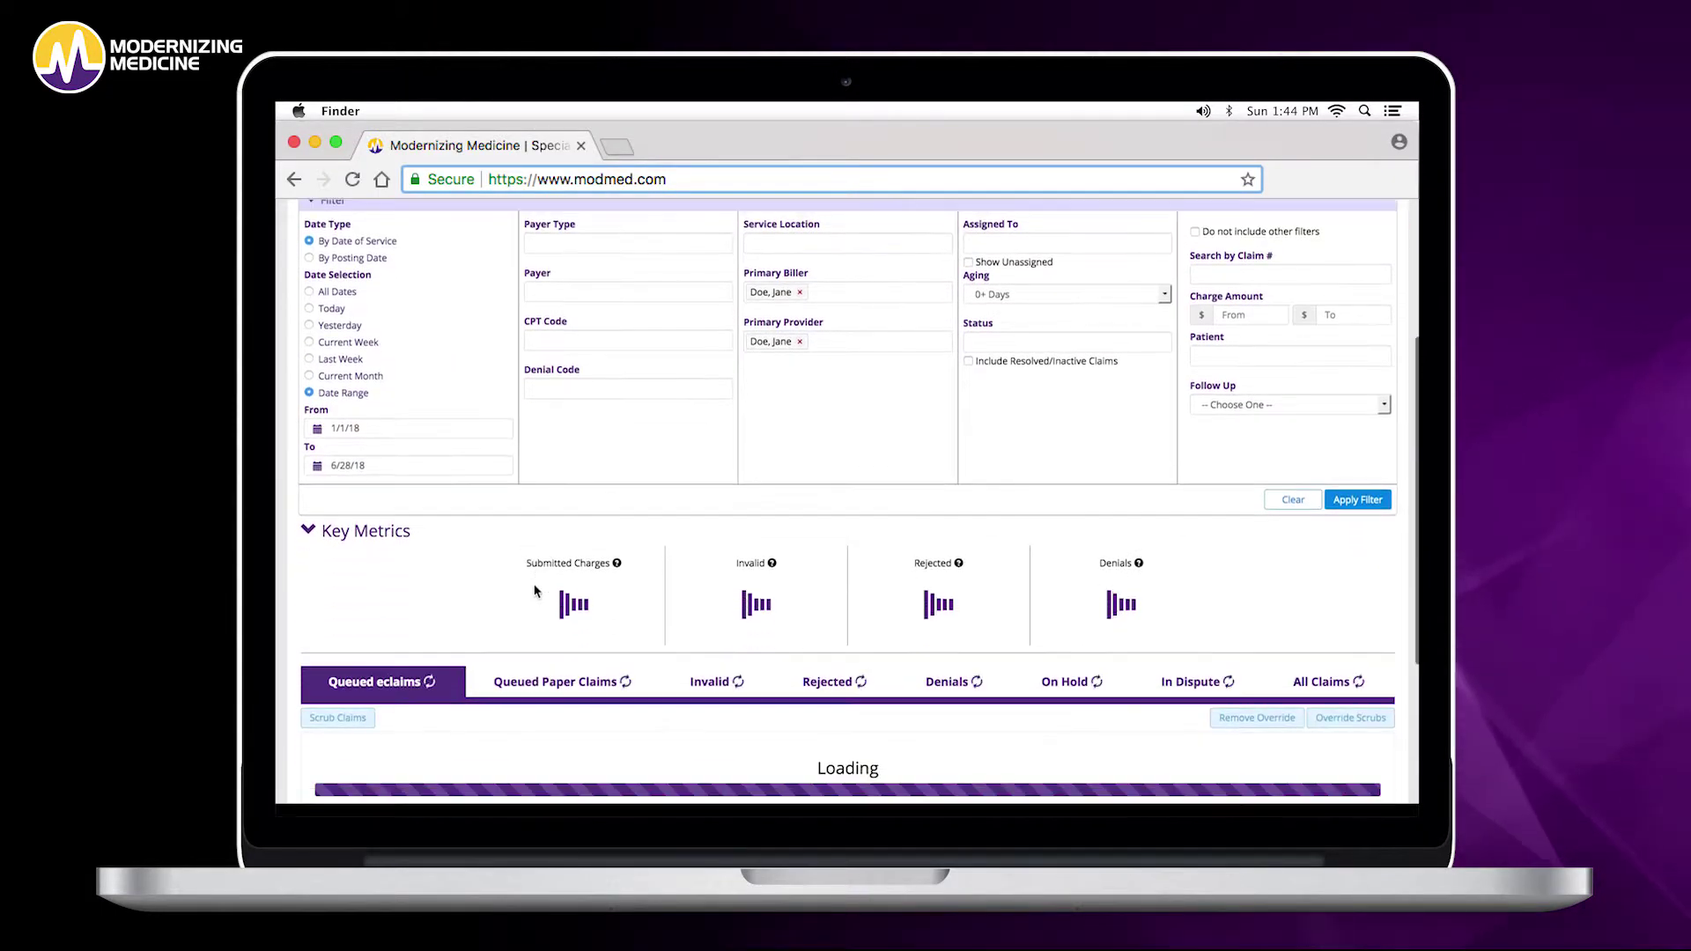
scroll(534, 595, "down", 1)
scroll(534, 597, "down", 1)
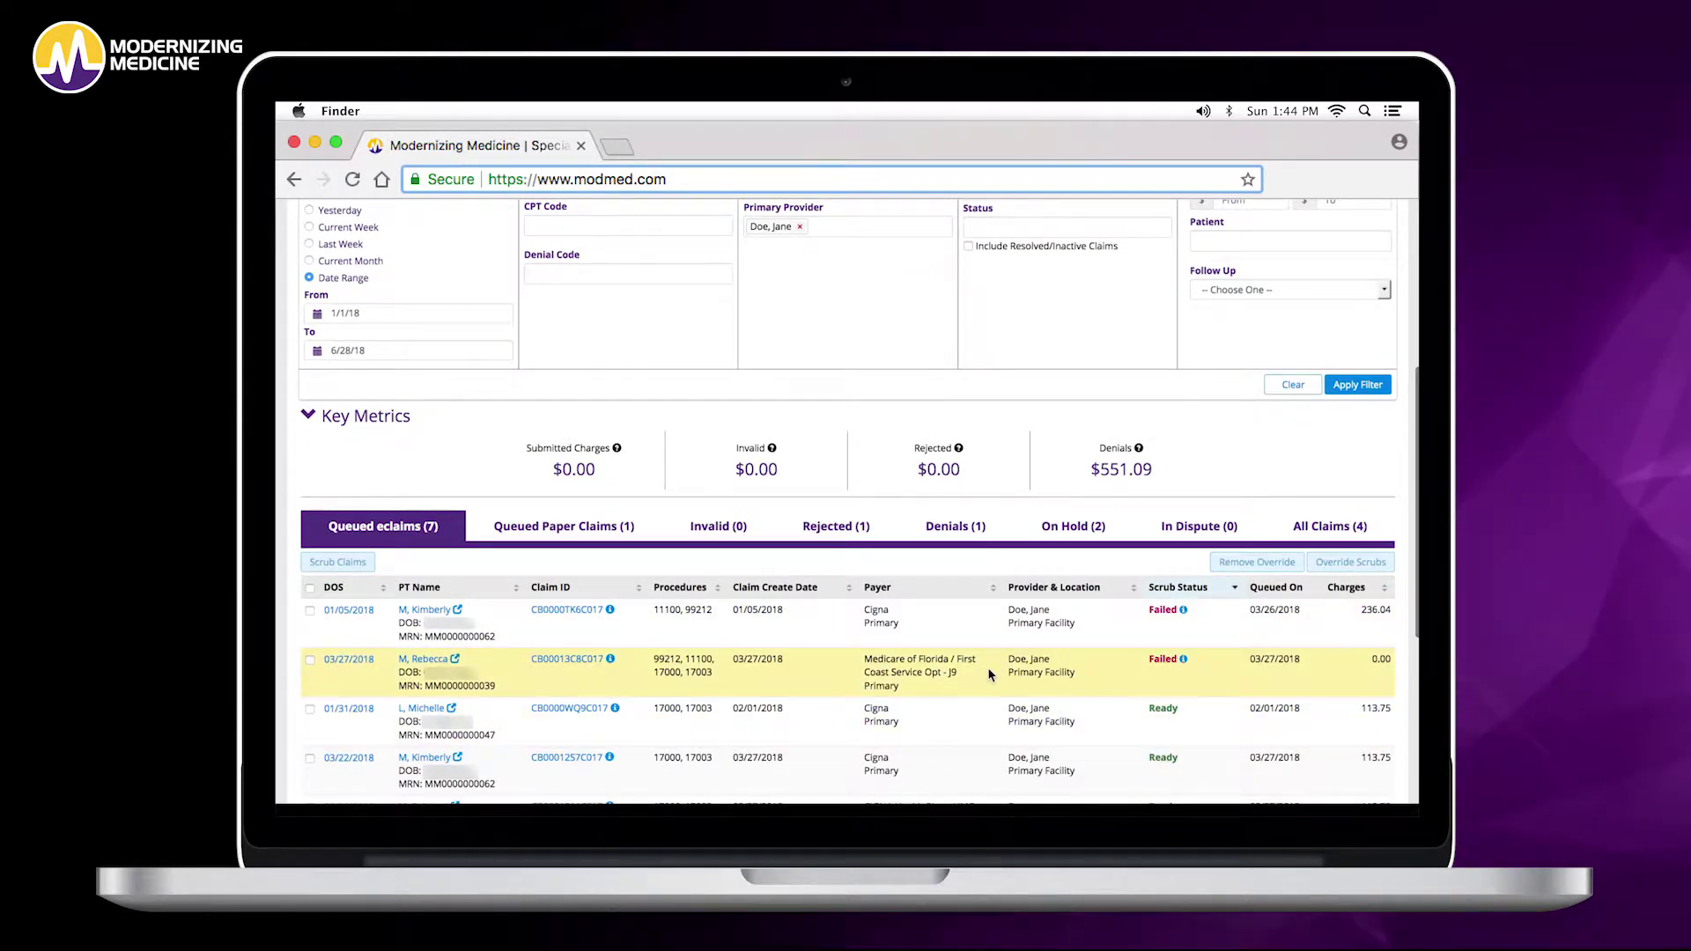
left_click(1184, 662)
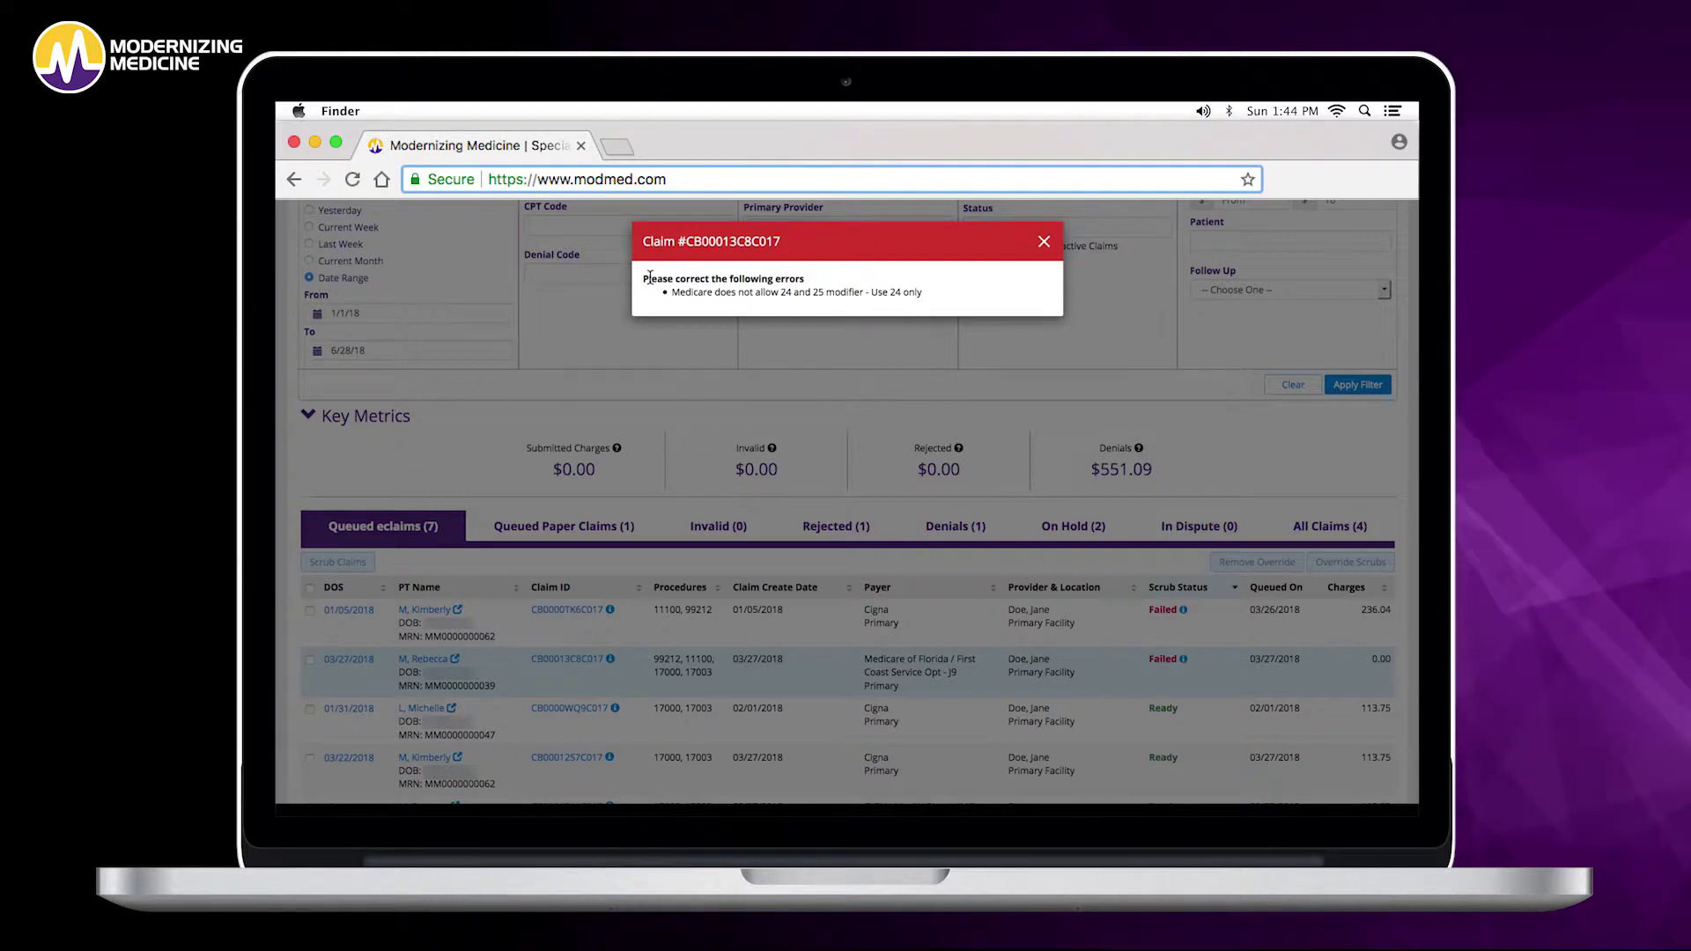
left_click_drag(645, 280, 816, 296)
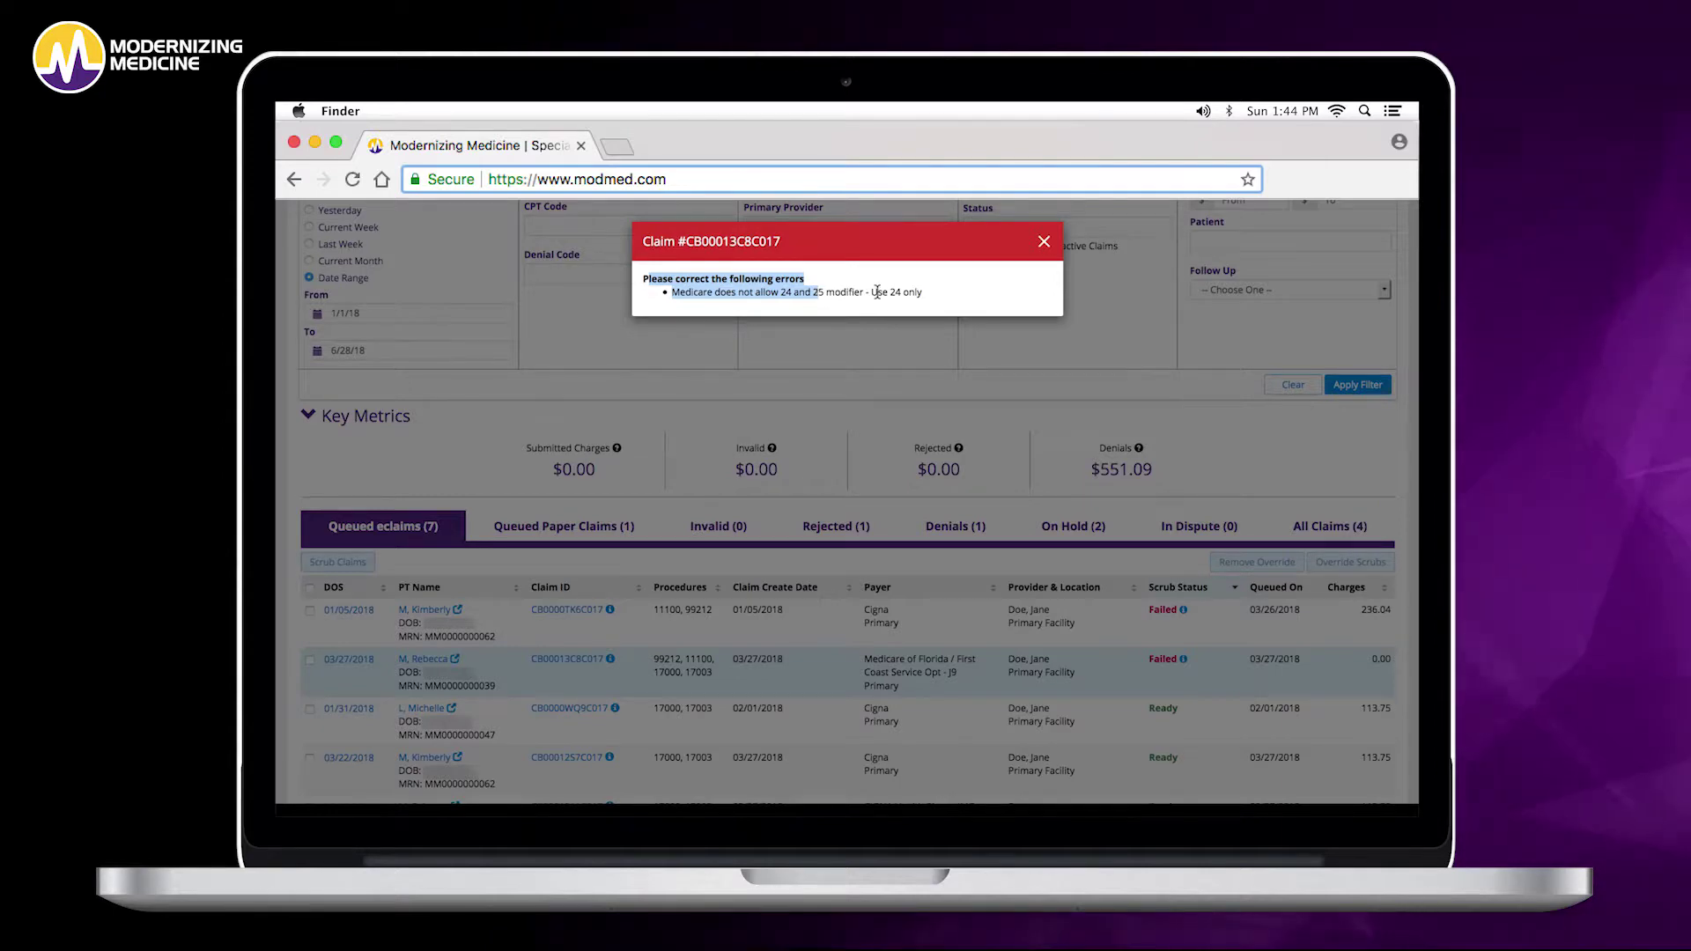
left_click(1045, 245)
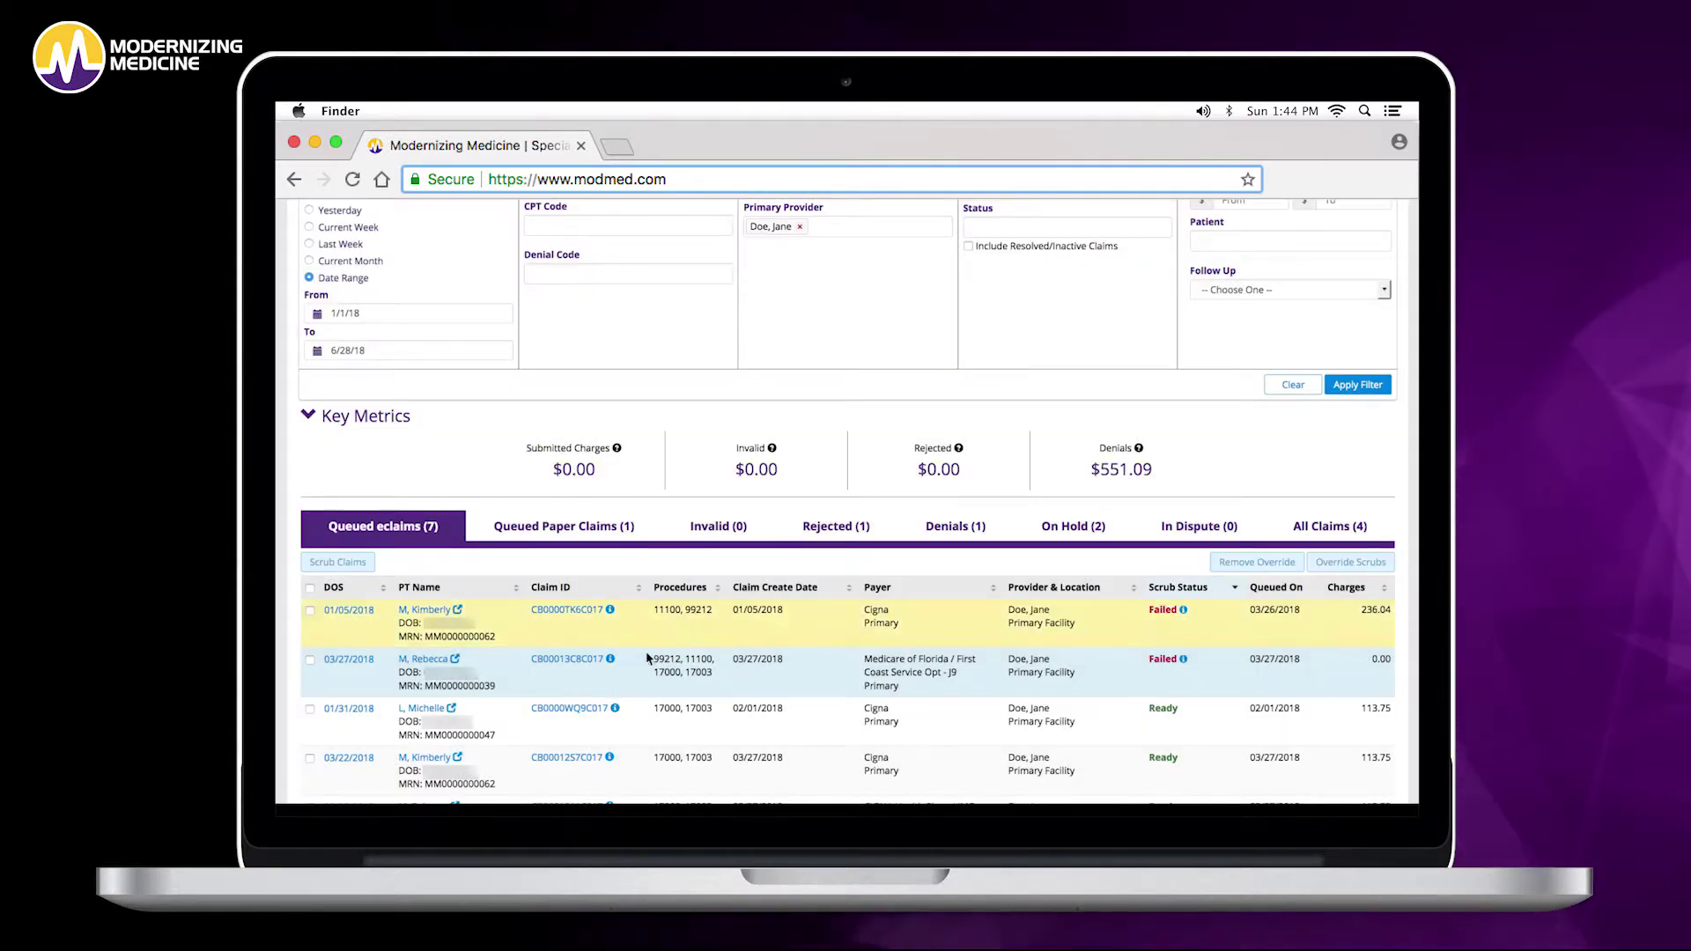
- Open the failed claim's bill, drop modifier 25 so only 24 remains, save, and exit to Claims
left_click(595, 666)
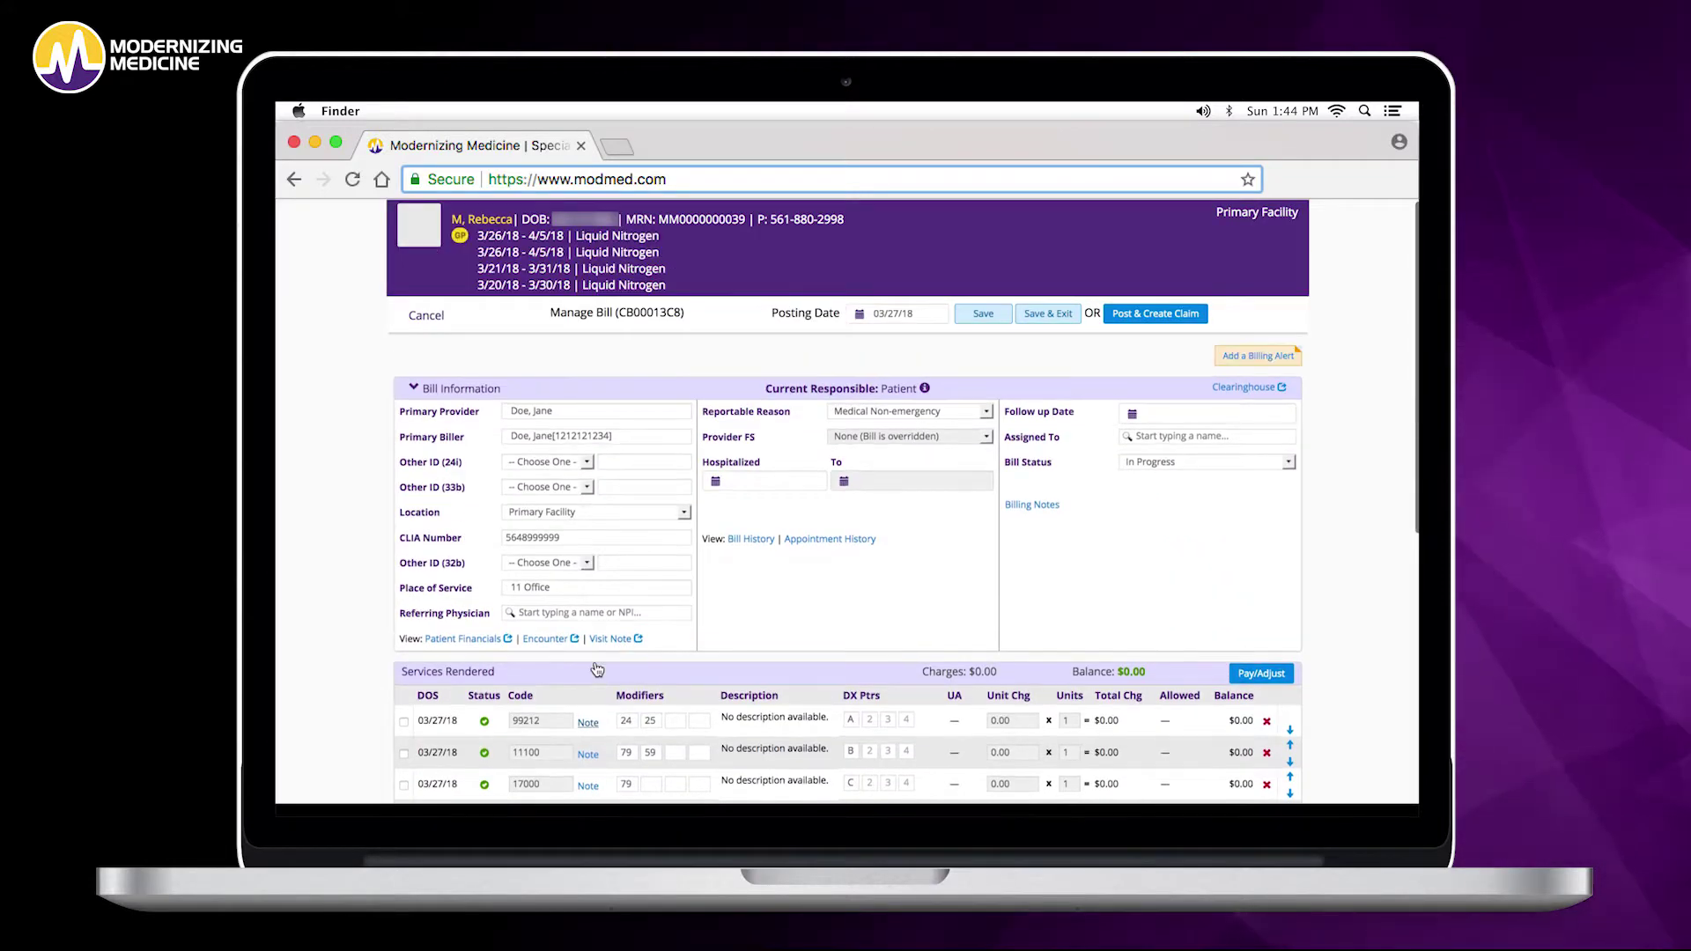
scroll(596, 670, "down", 2)
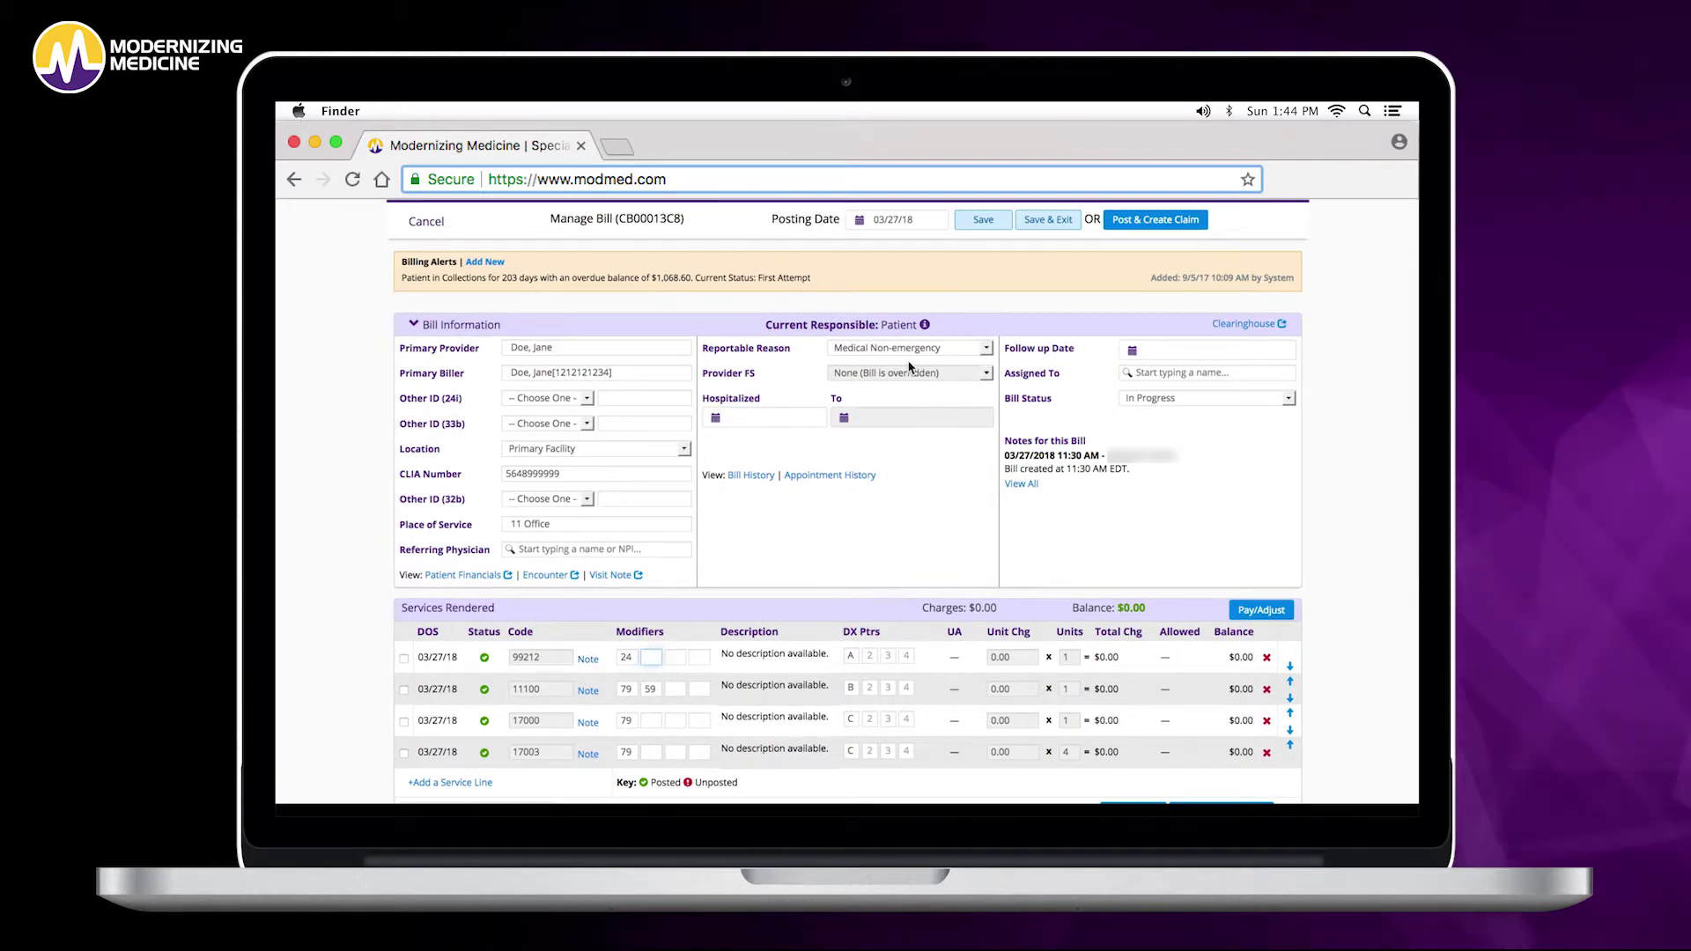
left_click(985, 222)
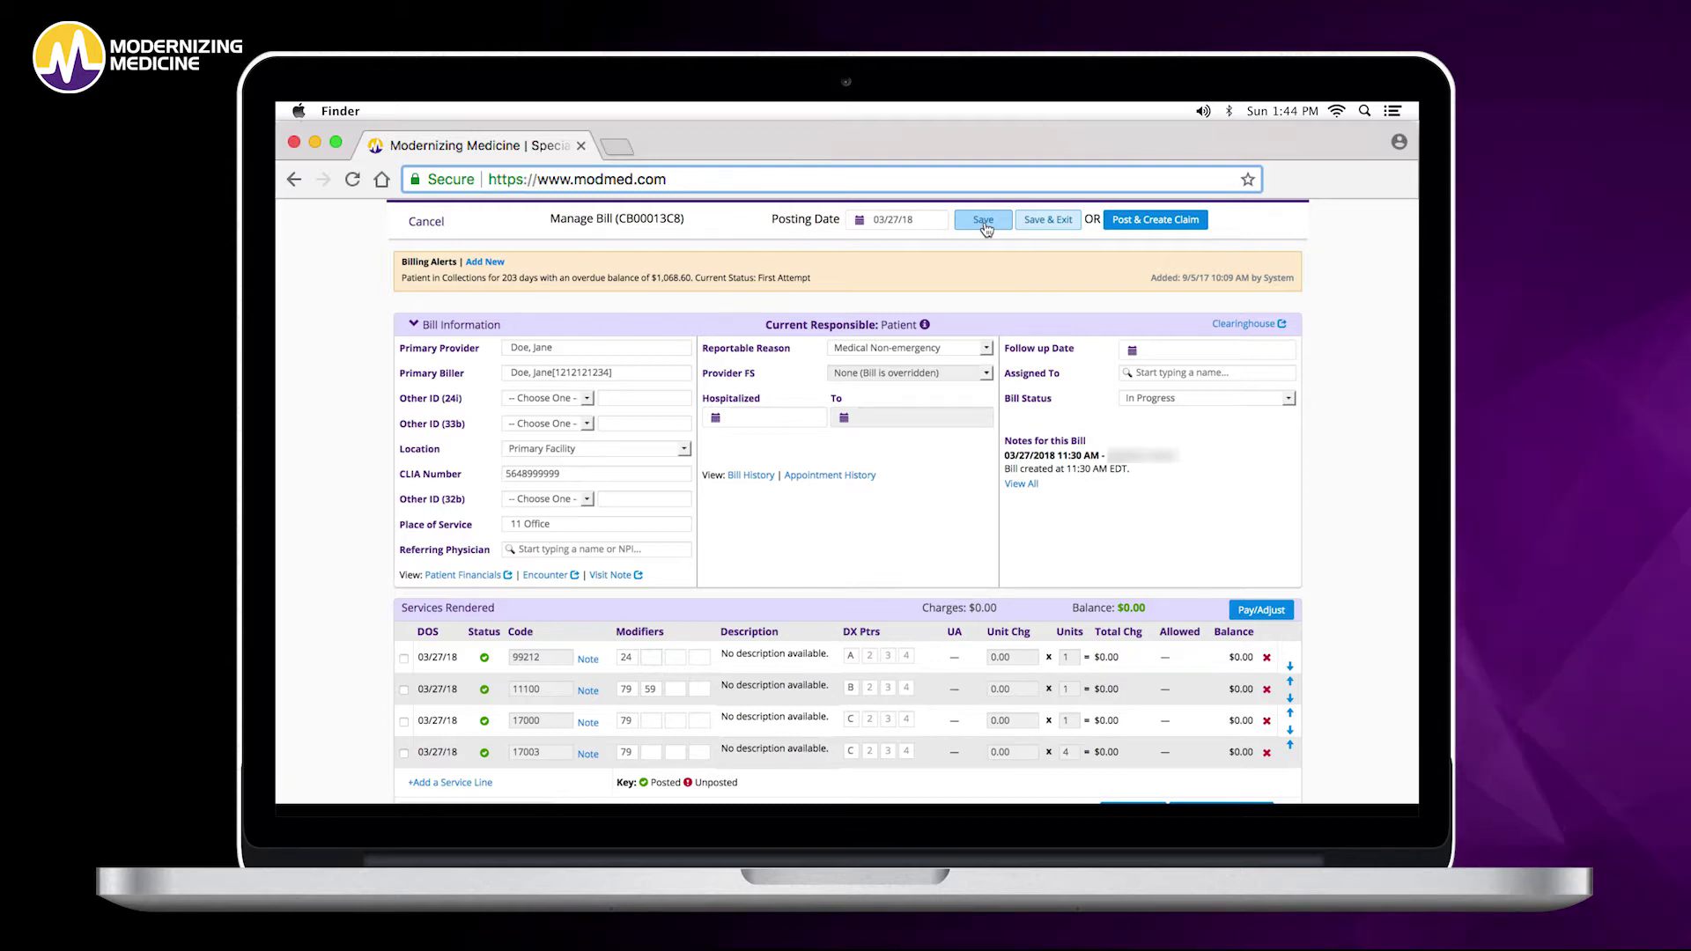
left_click(425, 222)
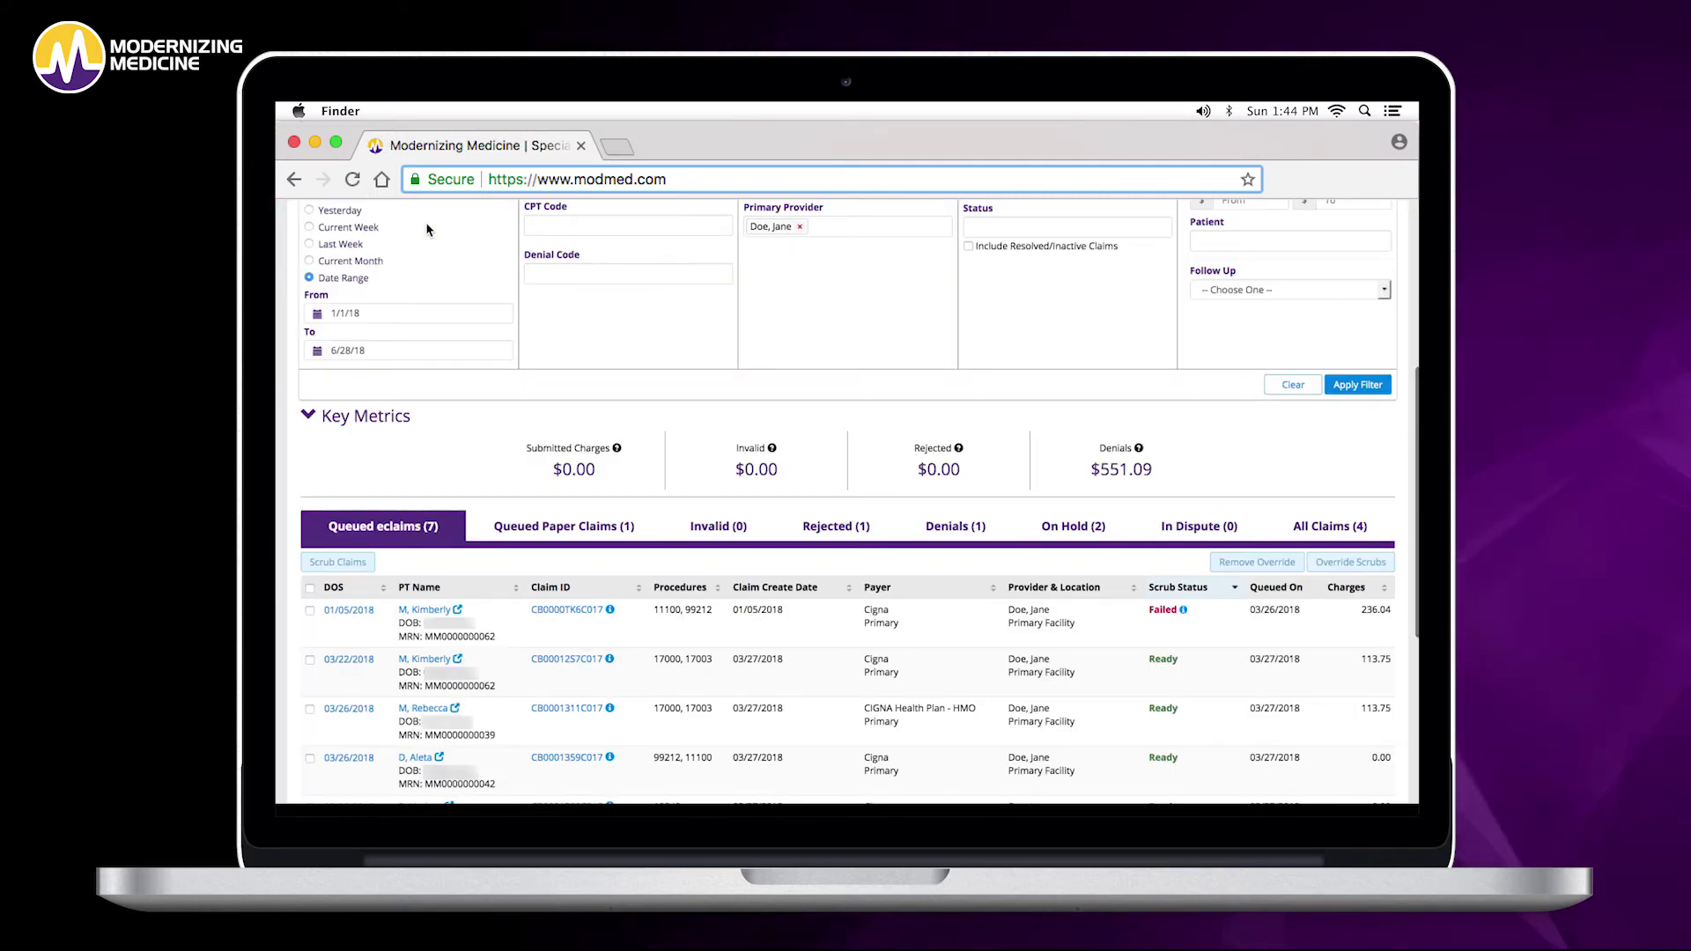